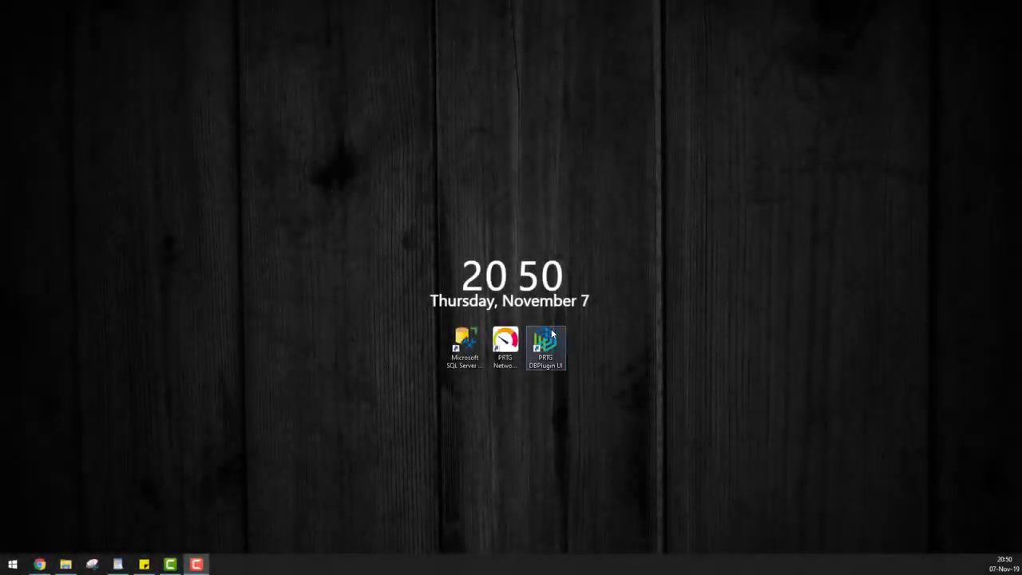
# Launch PRTG DB Plugin UI and load the MSSQL profile
pyautogui.click(546, 341)
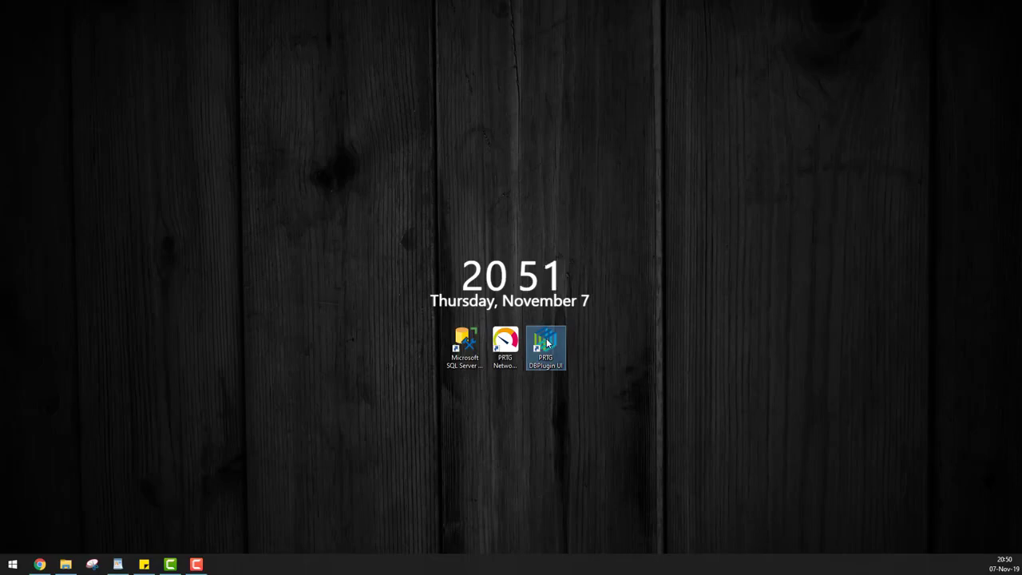
pyautogui.doubleClick(548, 342)
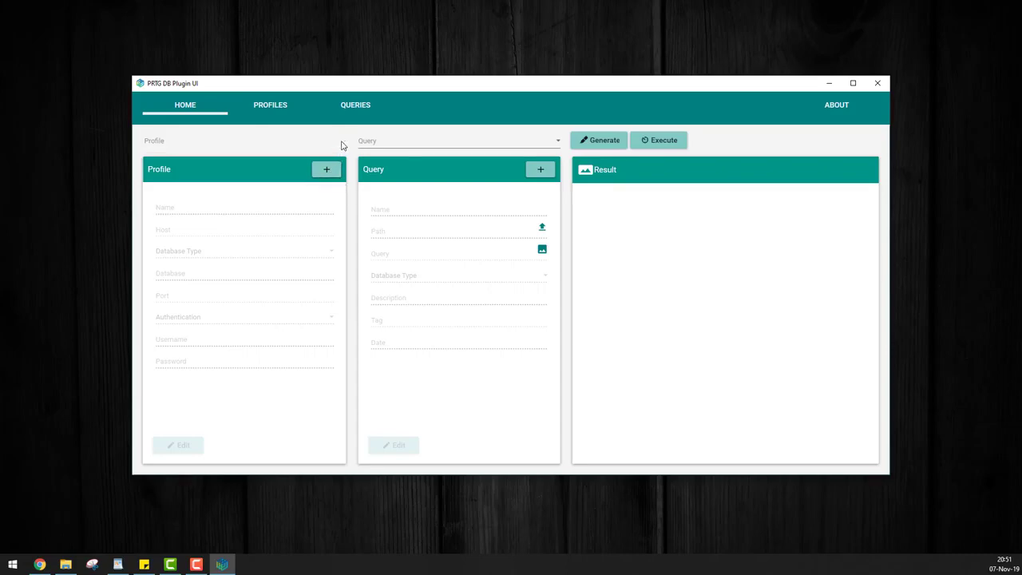
pyautogui.click(342, 142)
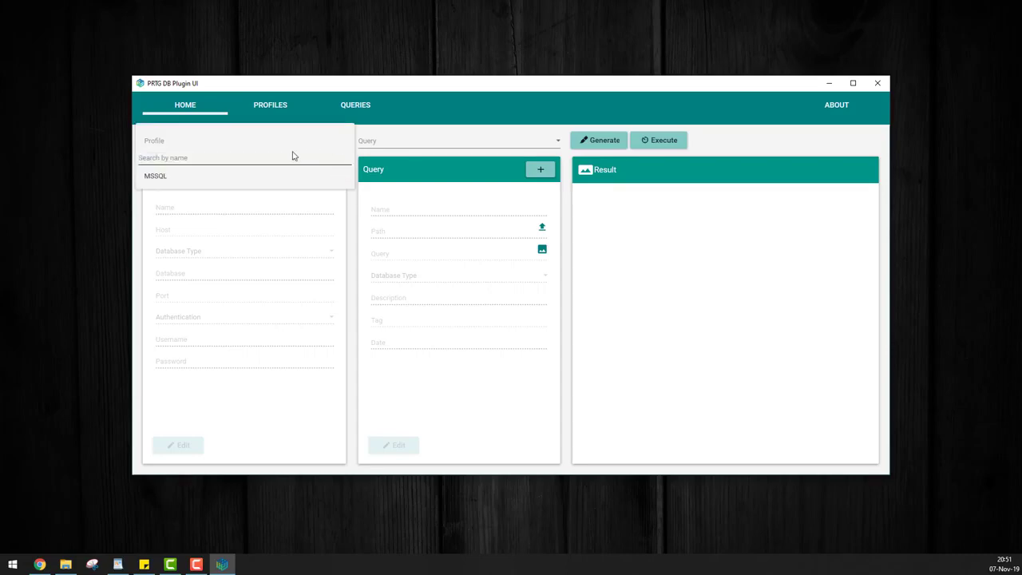
pyautogui.click(163, 179)
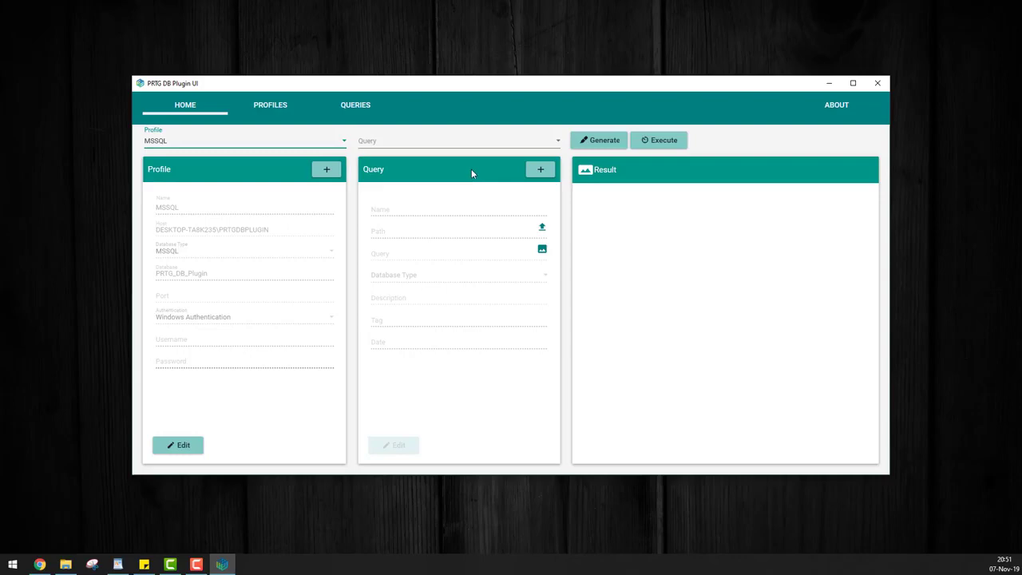
pyautogui.click(534, 146)
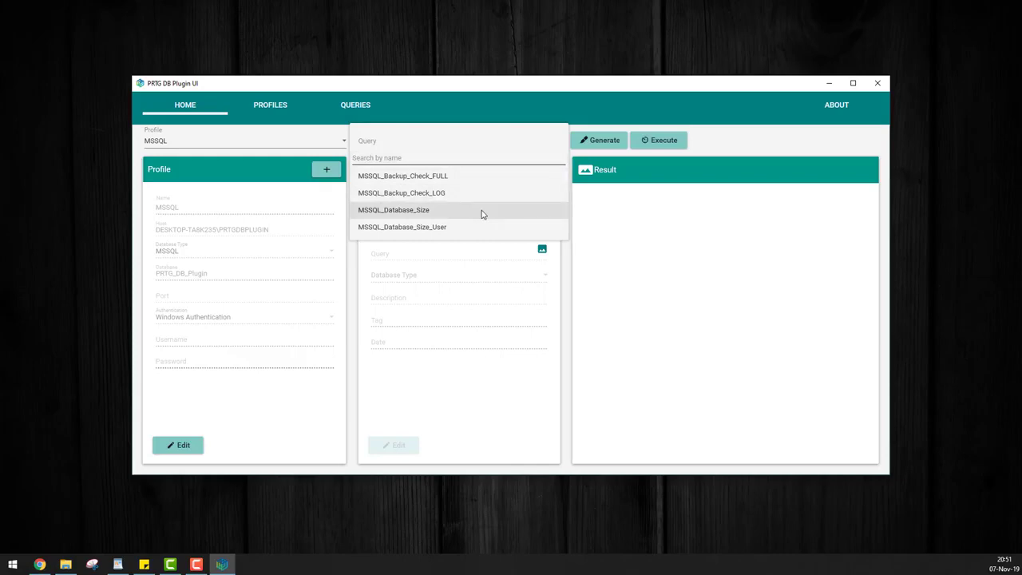
pyautogui.click(613, 199)
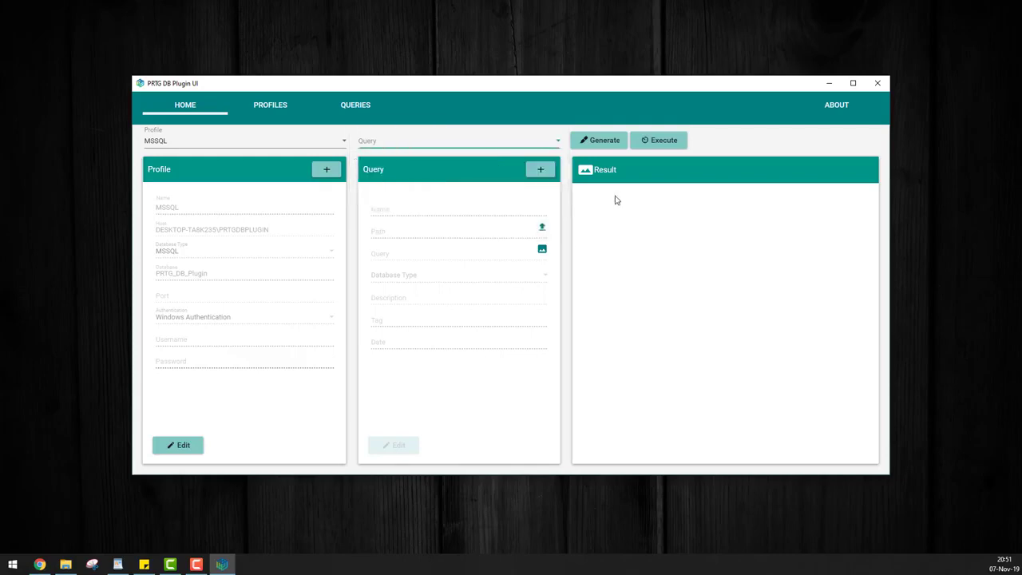
pyautogui.click(540, 172)
pyautogui.click(623, 245)
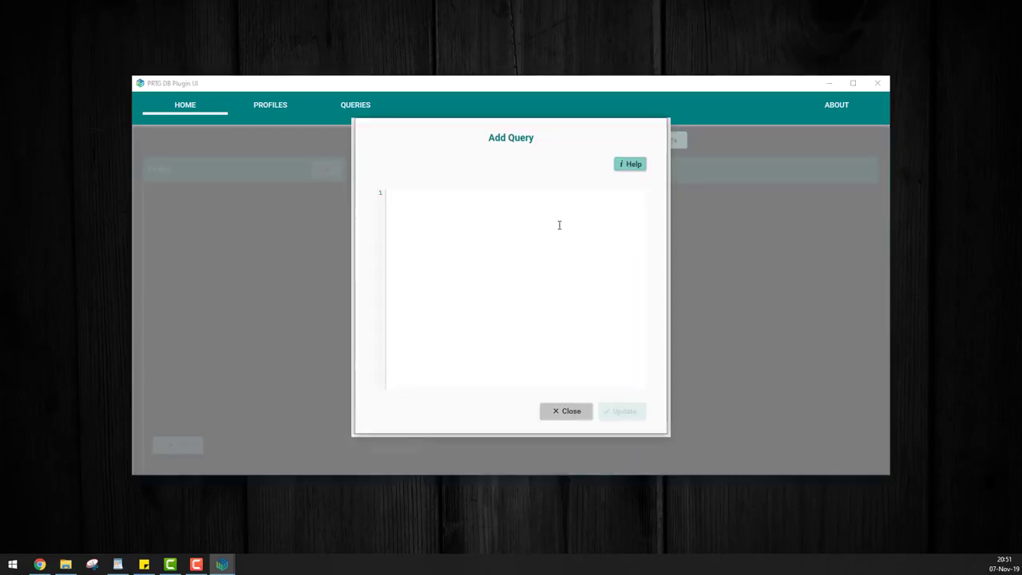
pyautogui.click(569, 412)
pyautogui.click(418, 419)
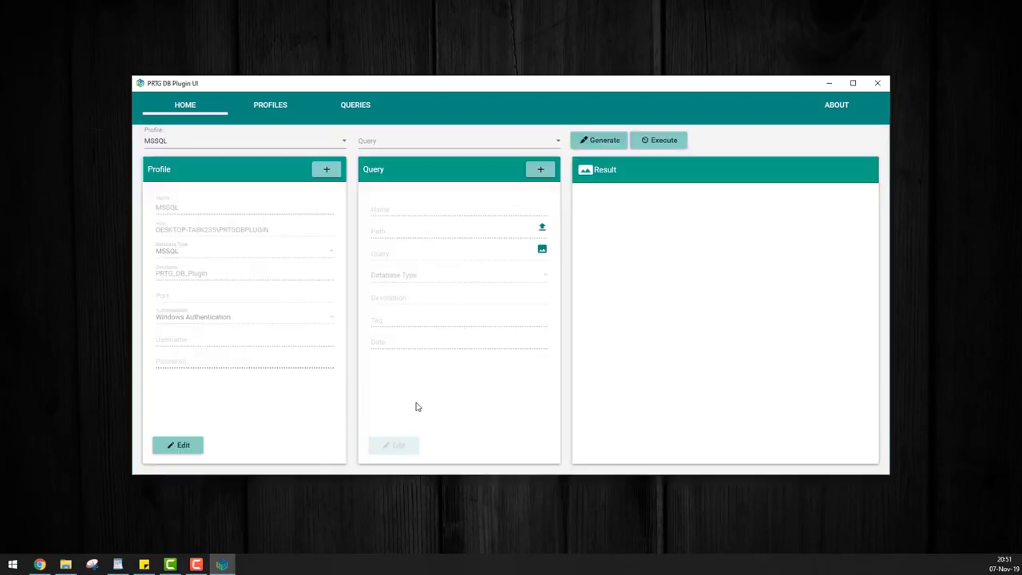
# Choose the MSSQL_Database_Size query, generate its sensor parameters with the MSSQL profile, and copy the resulting parameter string
pyautogui.click(555, 146)
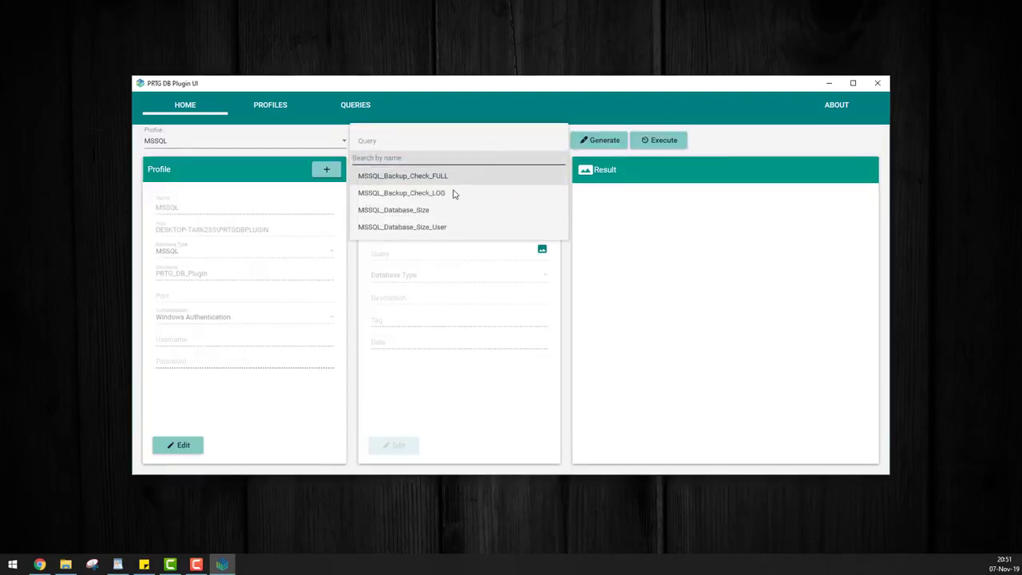
pyautogui.click(418, 211)
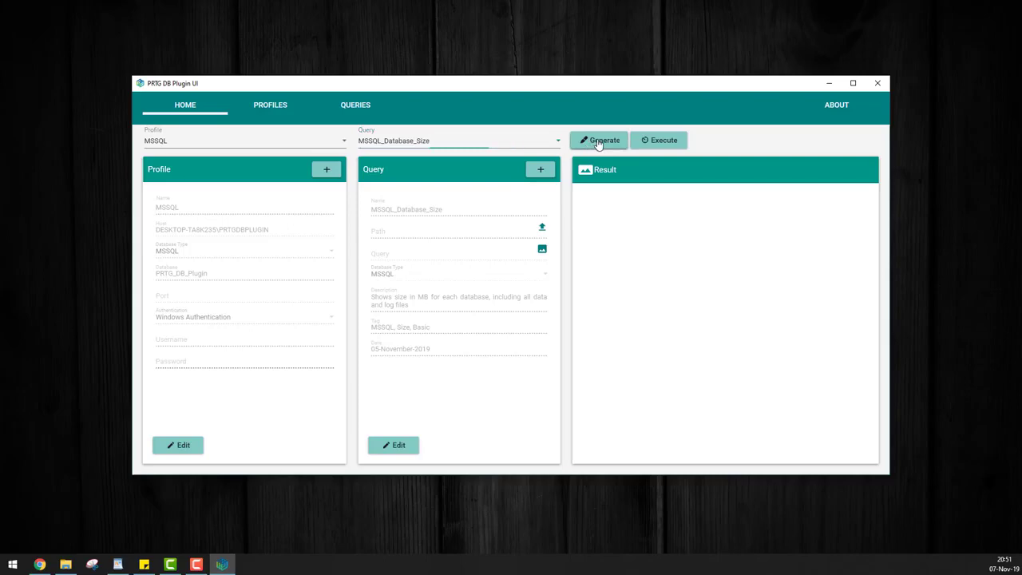
pyautogui.click(599, 141)
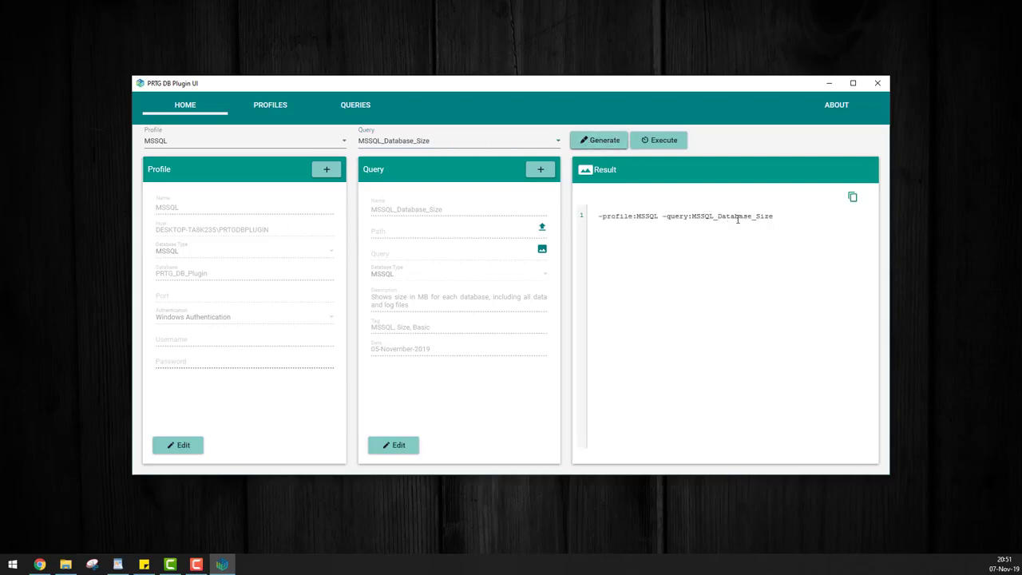
pyautogui.click(794, 216)
pyautogui.click(853, 199)
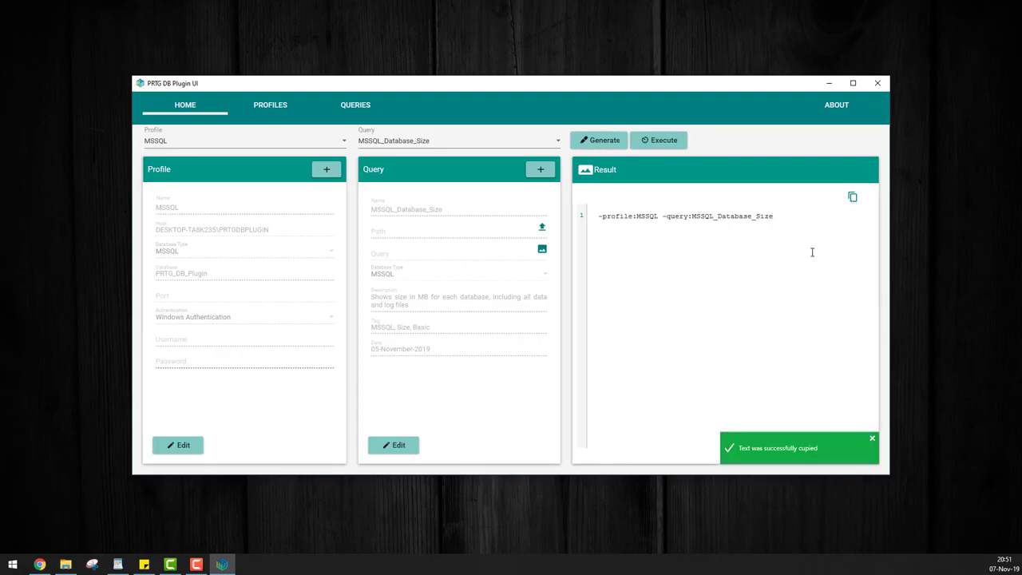
# Switch to PRTG in Chrome and start adding an EXE/Script Advanced sensor to the DB Plugin Test device, searching for "exe"
pyautogui.click(830, 86)
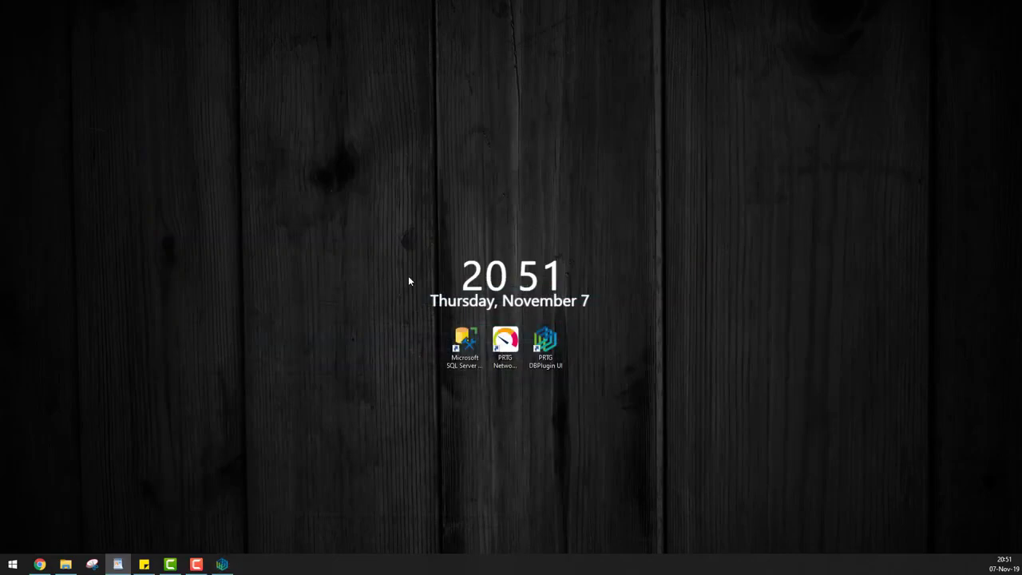
pyautogui.click(39, 564)
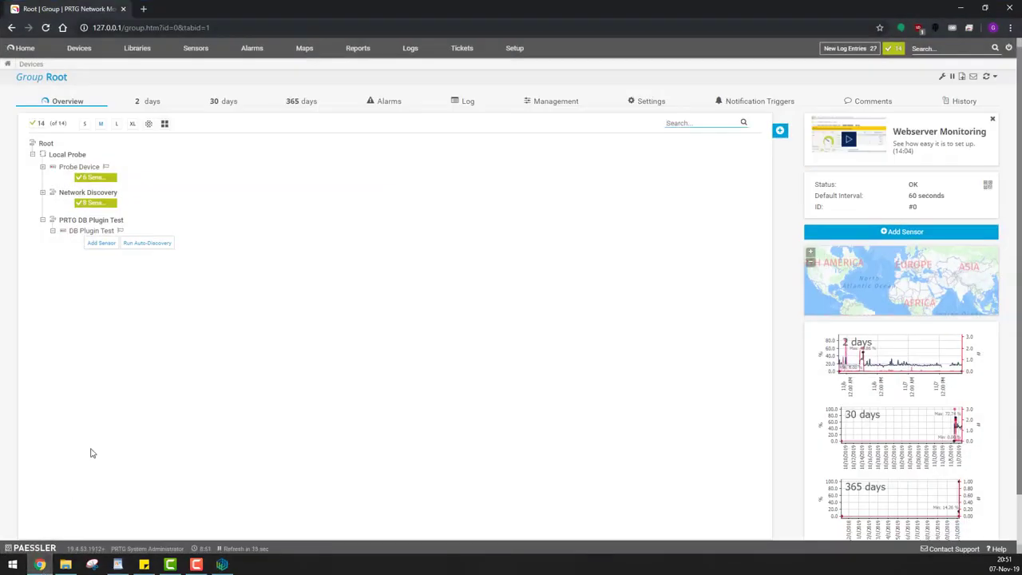
pyautogui.click(101, 242)
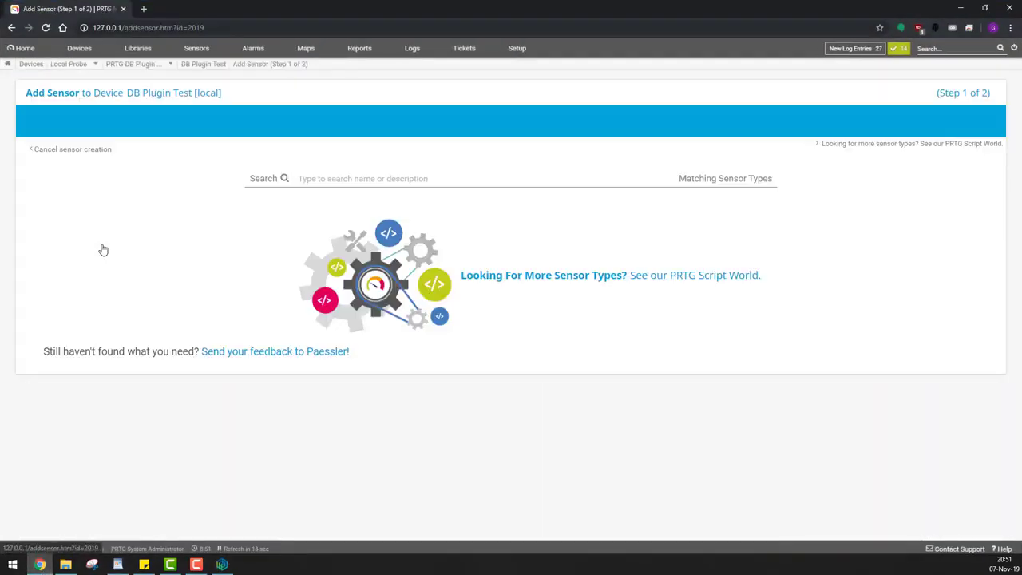
pyautogui.click(332, 260)
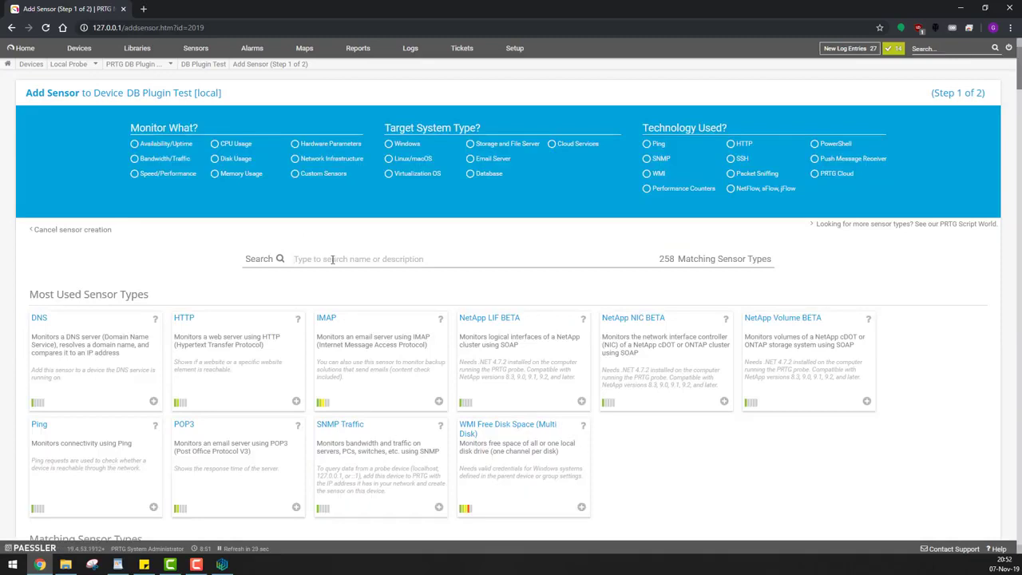
pyautogui.write('exe')
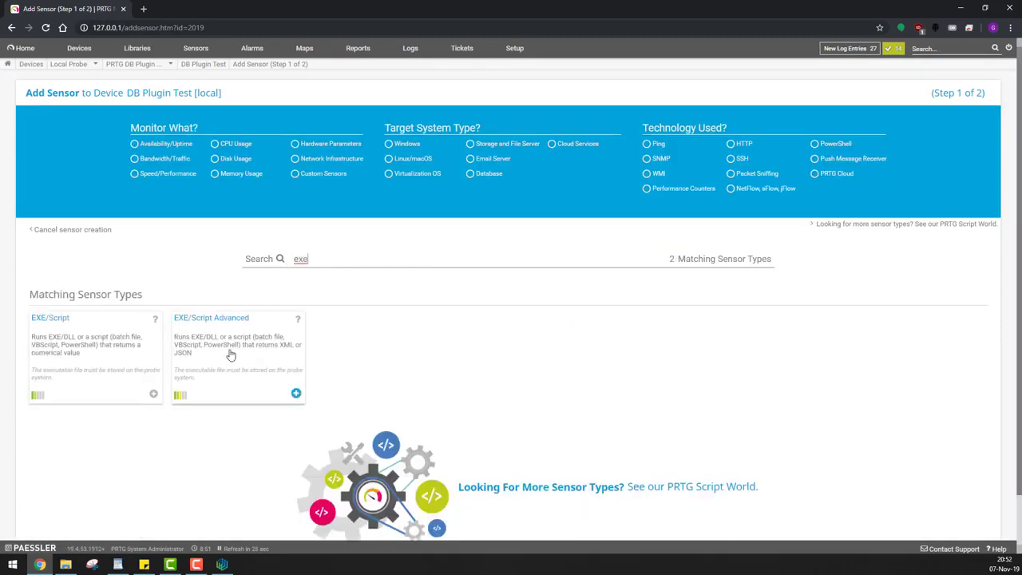
pyautogui.click(231, 354)
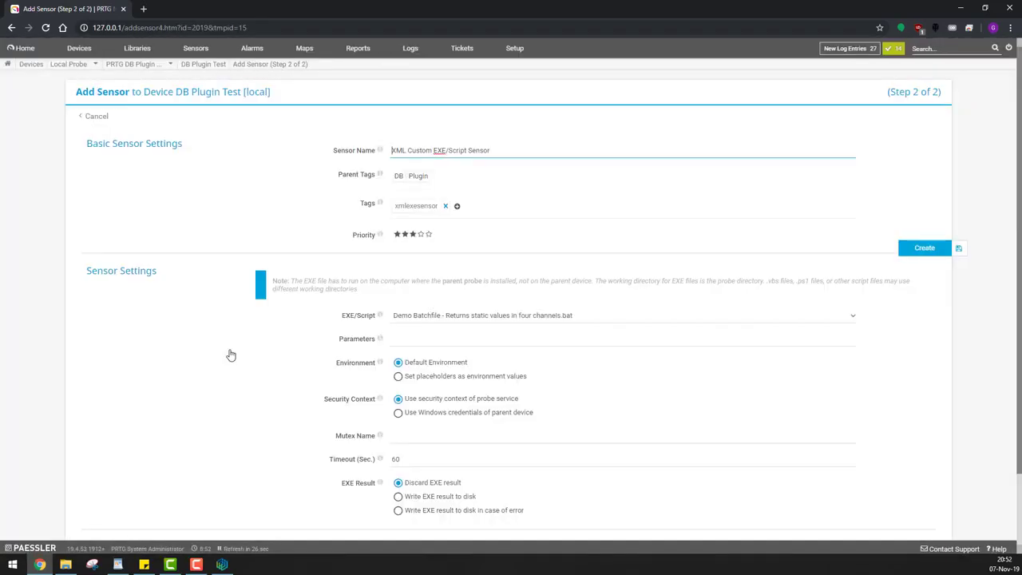
# Name the new sensor "PRTG DB PLUGIN"
pyautogui.moveTo(504, 150); pyautogui.dragTo(356, 149)
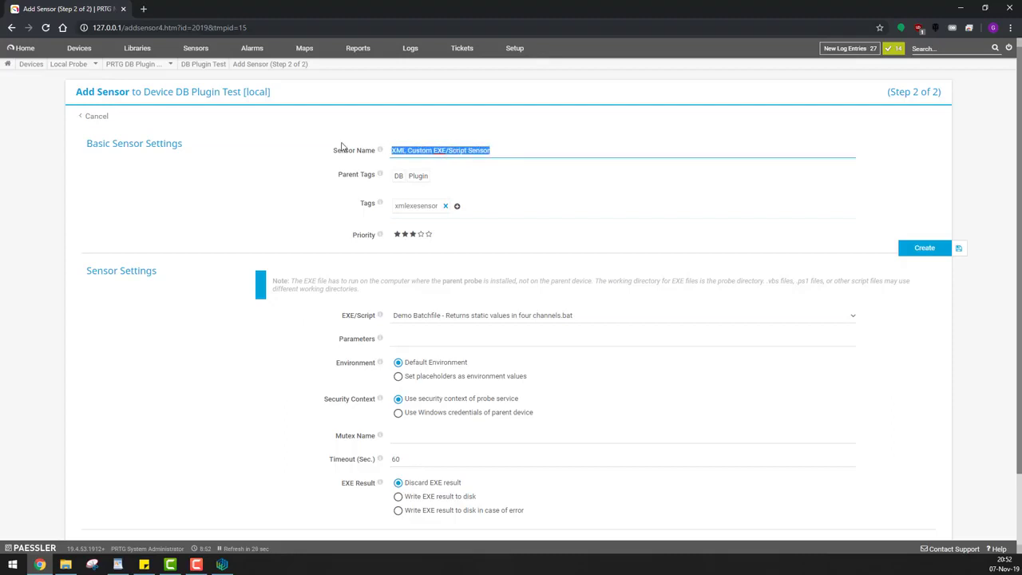
pyautogui.write('PRTG ')
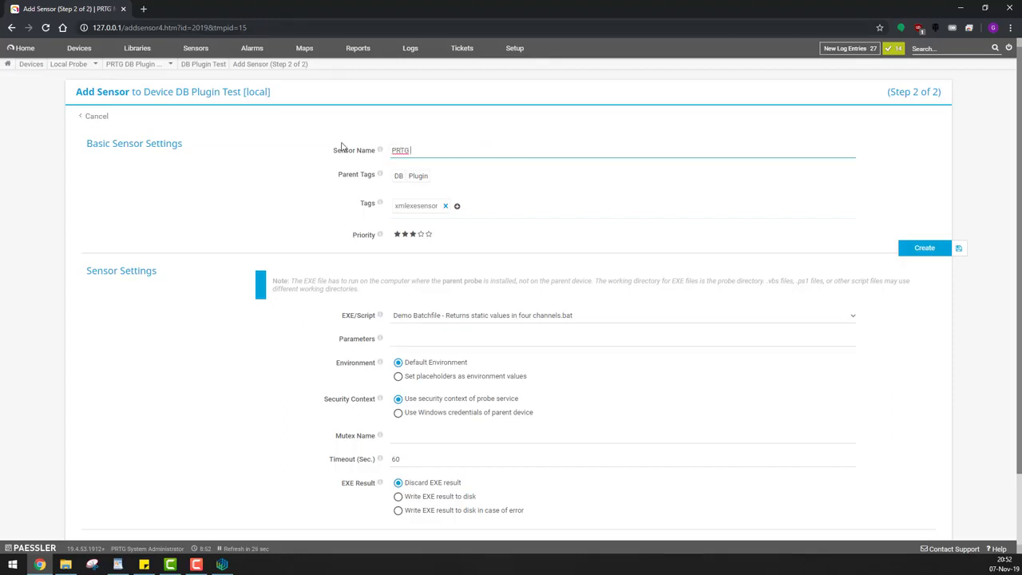
pyautogui.write('DB PLUGIN')
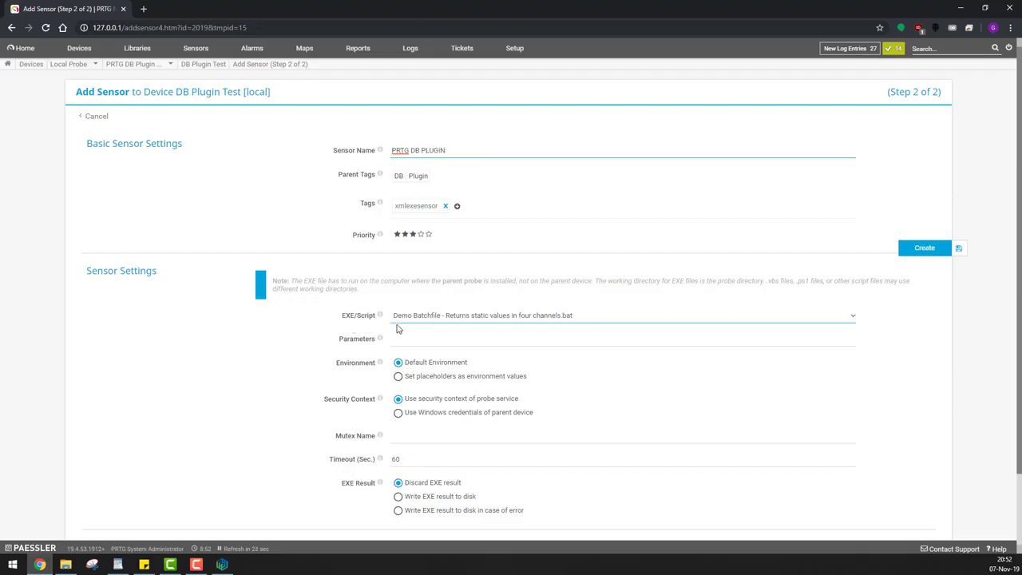
# Set the script to PRTG_DB_Plugin.exe with the copied parameters "-profile:MSSQL -query:MSSQL_Database_Size" and create the sensor
pyautogui.click(432, 320)
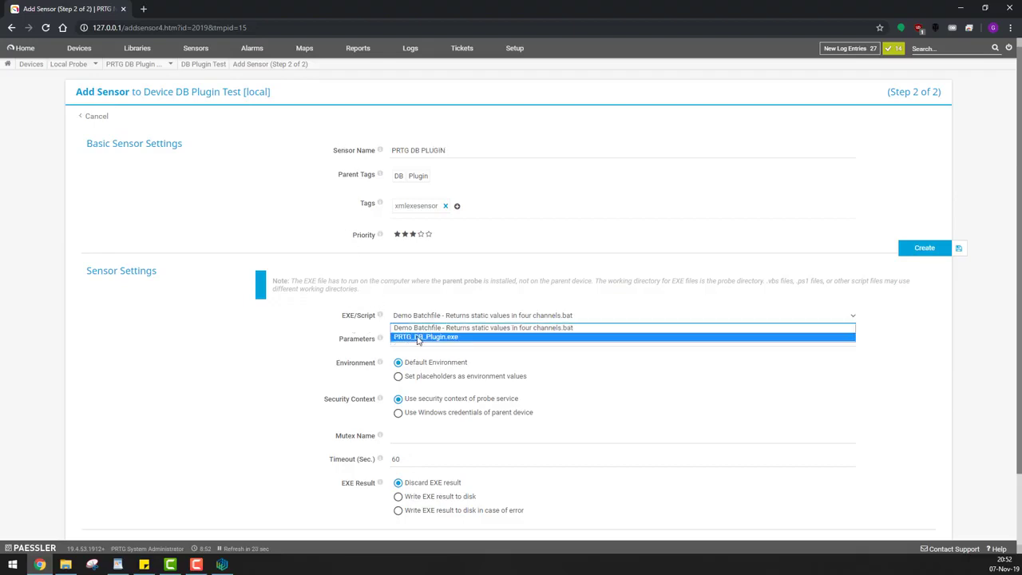
pyautogui.click(434, 338)
pyautogui.click(434, 337)
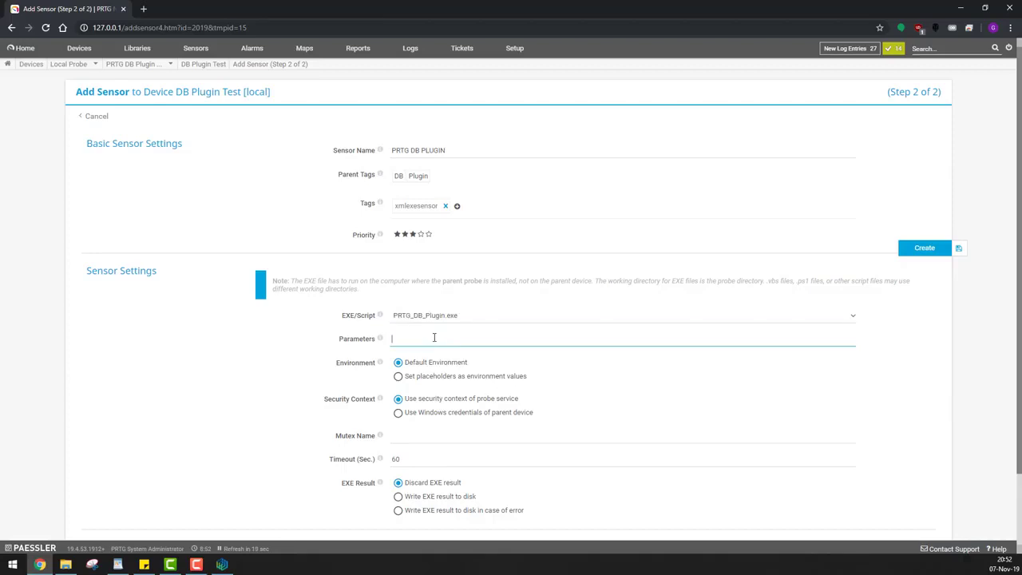
pyautogui.hotkey('ctrl', 'v')
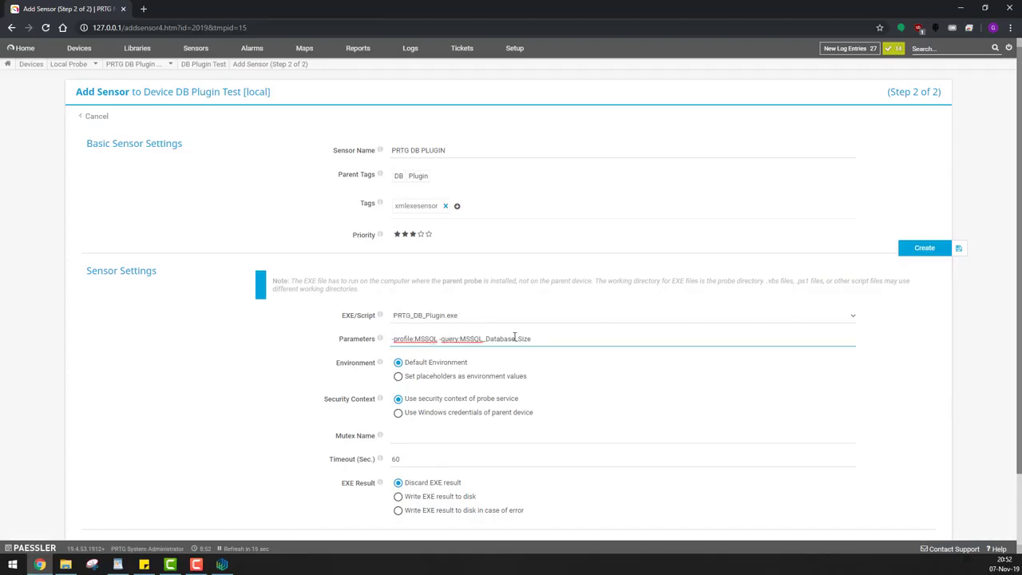
pyautogui.click(924, 249)
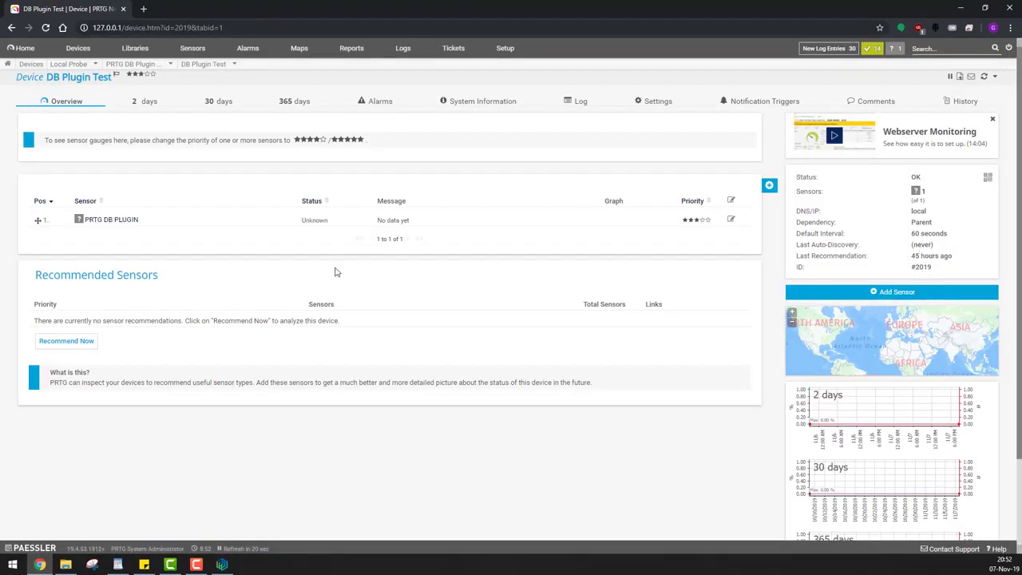
# Open the PRTG DB PLUGIN sensor's overview and refresh it to check for scan data
pyautogui.click(116, 220)
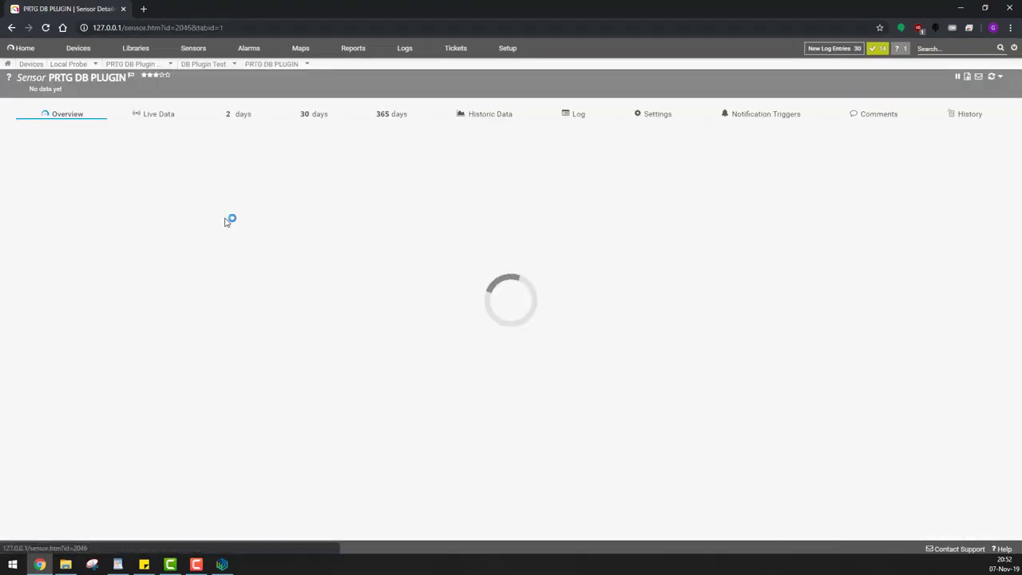
pyautogui.click(986, 78)
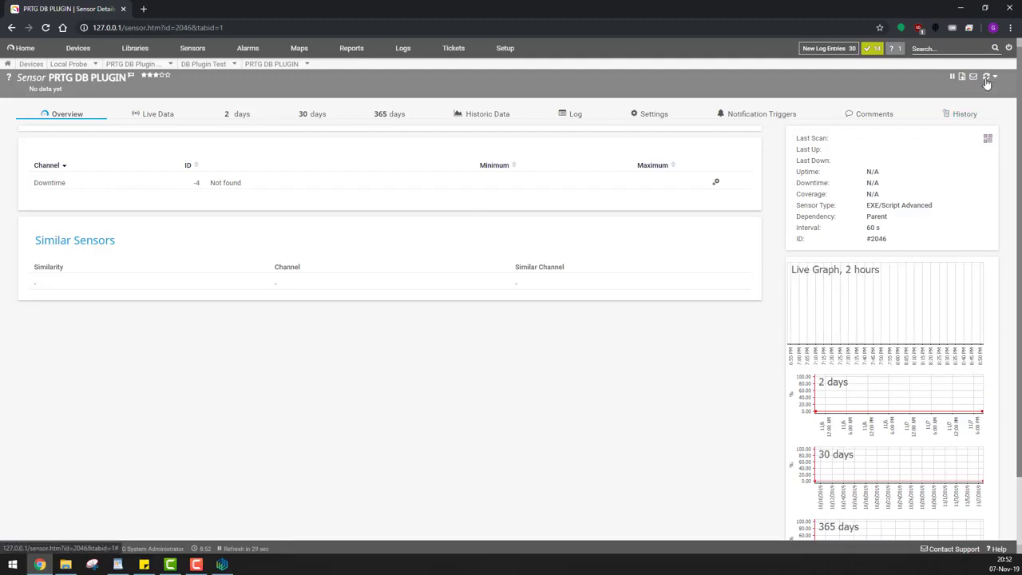